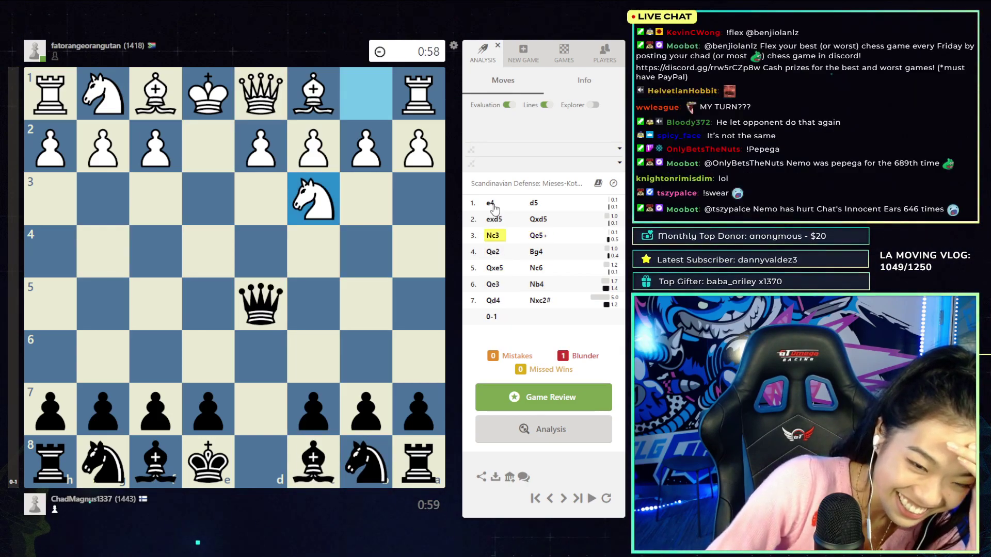
Step: Step two moves forward through the game, then back to the position after 5...Nc6
{"action": "key", "text": "Right"}
{"action": "key", "text": "Right"}
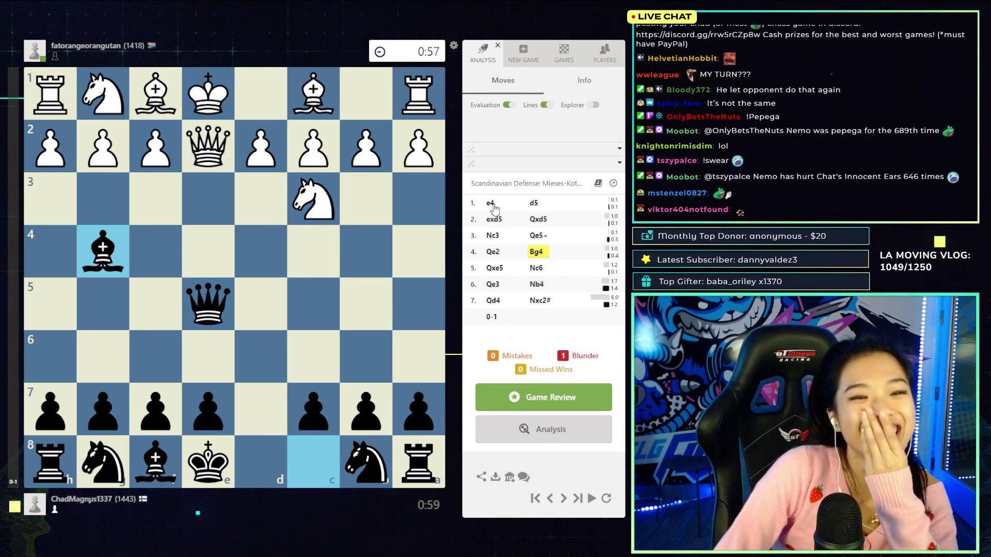
{"action": "key", "text": "Right"}
{"action": "key", "text": "Right"}
{"action": "key", "text": "Right"}
{"action": "key", "text": "Left"}
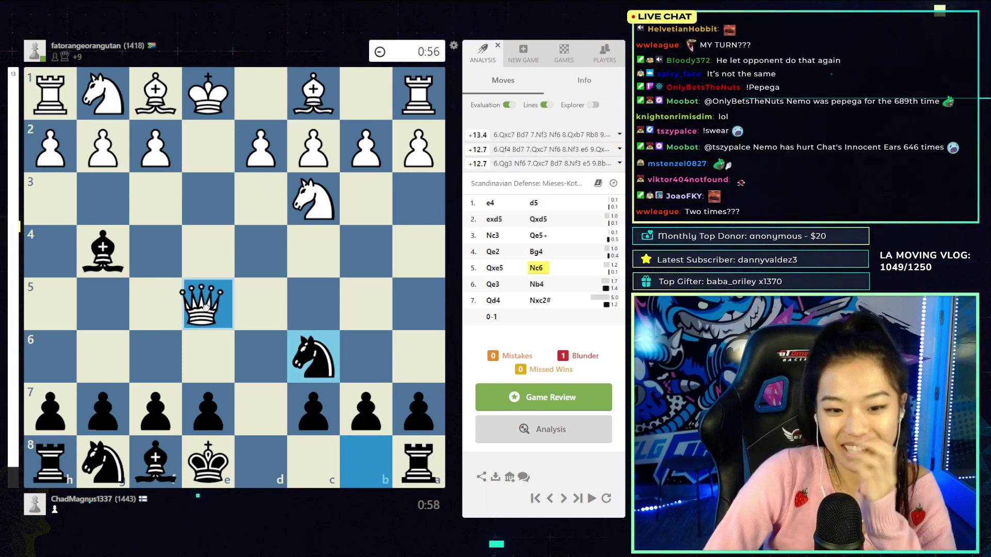
Step: Play the side line 6.Qxc7 Nb4 7.Rb1 Nxc2# and step back to 5.Qxe5
{"action": "left_click_drag", "start_coordinate": [199, 302], "coordinate": [314, 409]}
{"action": "left_click_drag", "start_coordinate": [313, 357], "coordinate": [366, 254]}
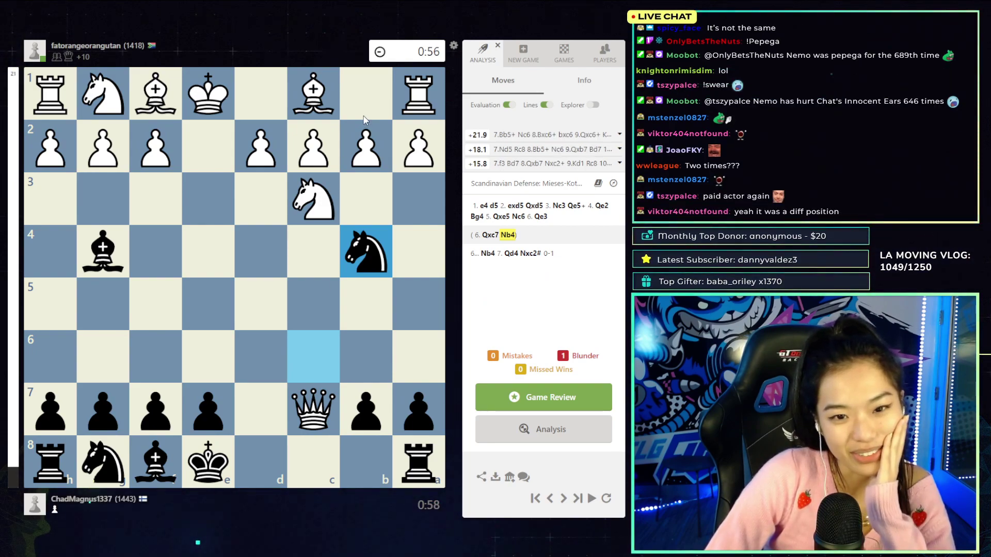
{"action": "left_click_drag", "start_coordinate": [416, 95], "coordinate": [365, 95]}
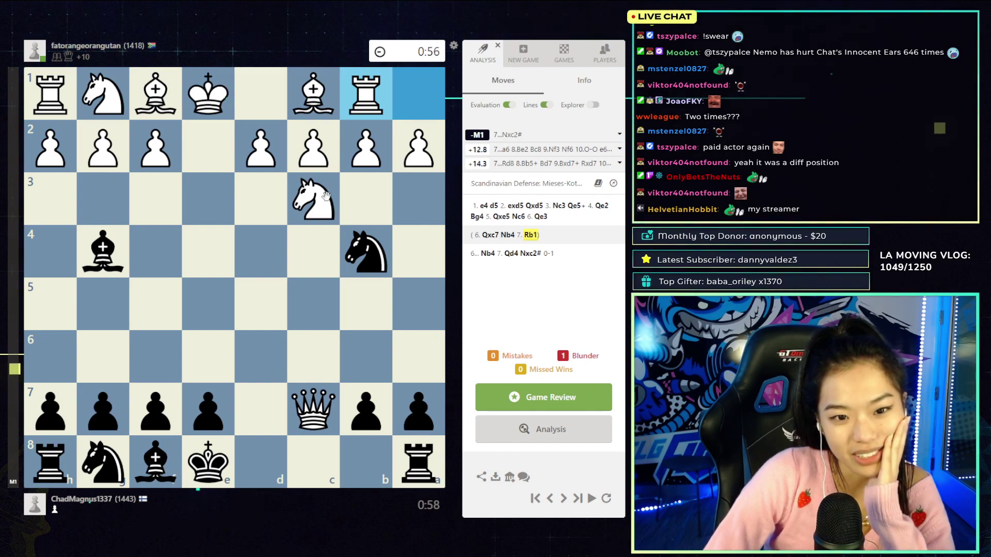
{"action": "left_click_drag", "start_coordinate": [366, 254], "coordinate": [314, 148]}
{"action": "key", "text": "Left"}
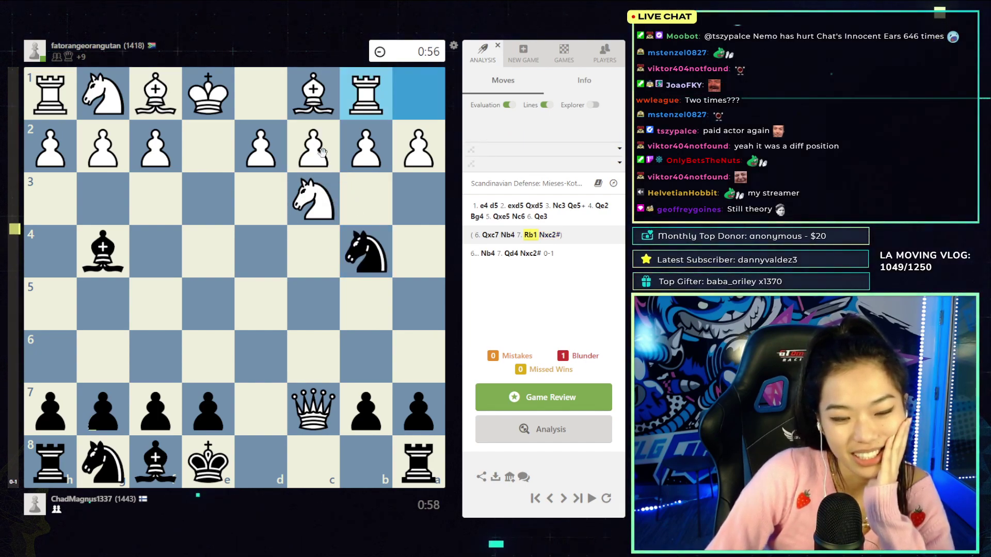
{"action": "key", "text": "Left"}
{"action": "key", "text": "Left"}
{"action": "key", "text": "Left"}
{"action": "key", "text": "Left"}
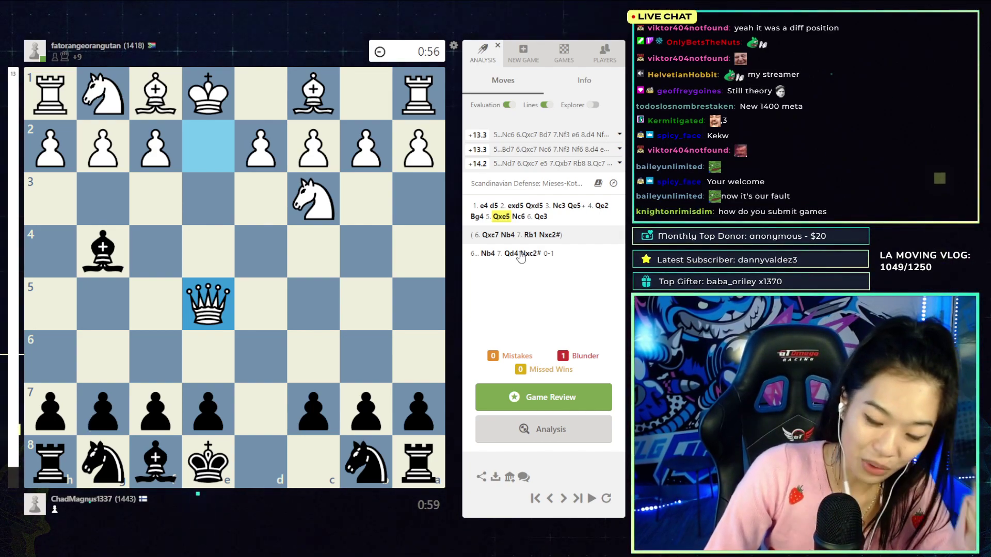
Step: Jump to the final checkmate position after 7.Qd4 Nxc2# via the move list
{"action": "left_click", "coordinate": [529, 254]}
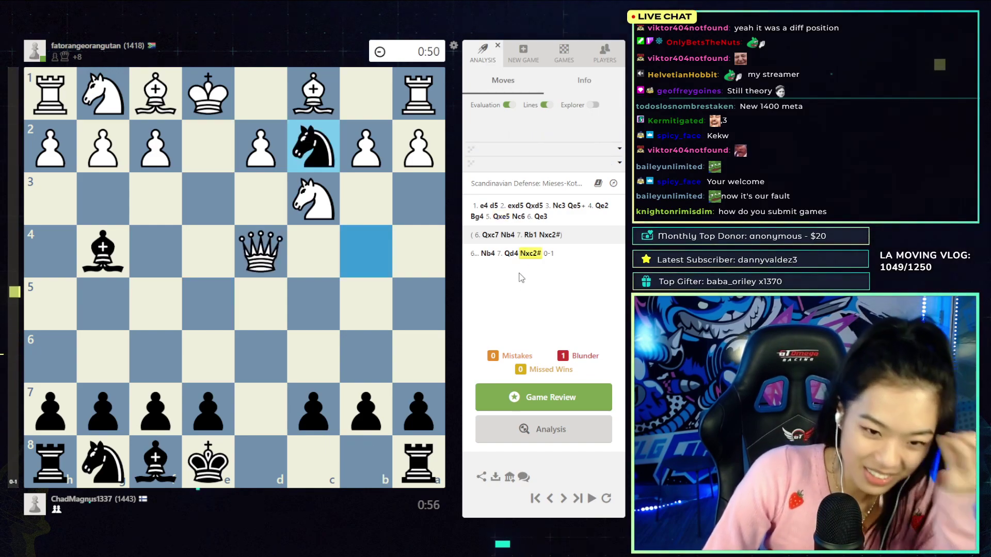